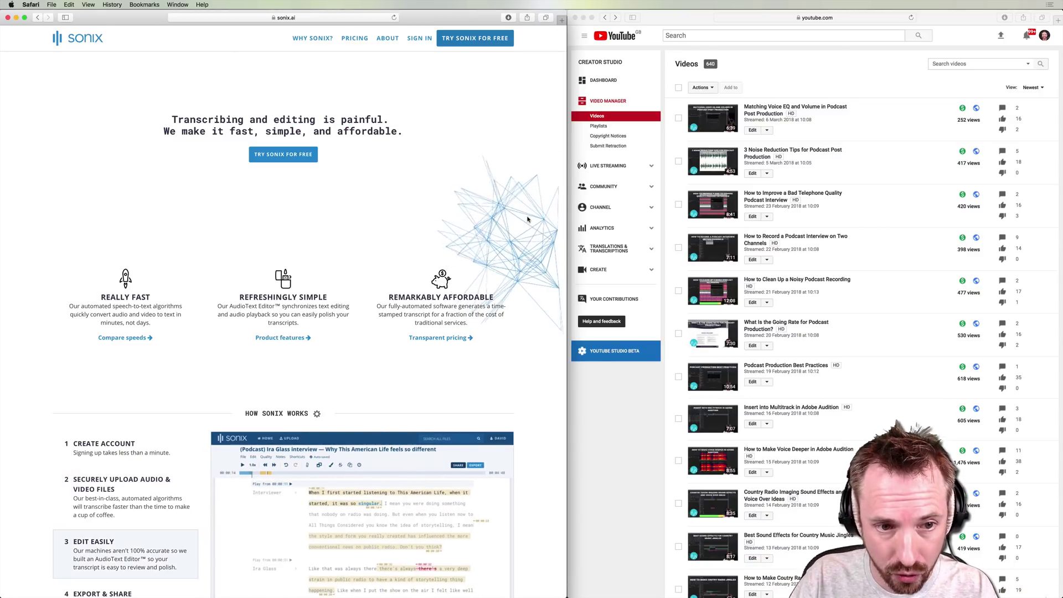
Step: Sign in to Sonix with the account e-mail and password, declining Safari's offer to save the password
{"action": "left_click", "coordinate": [410, 39]}
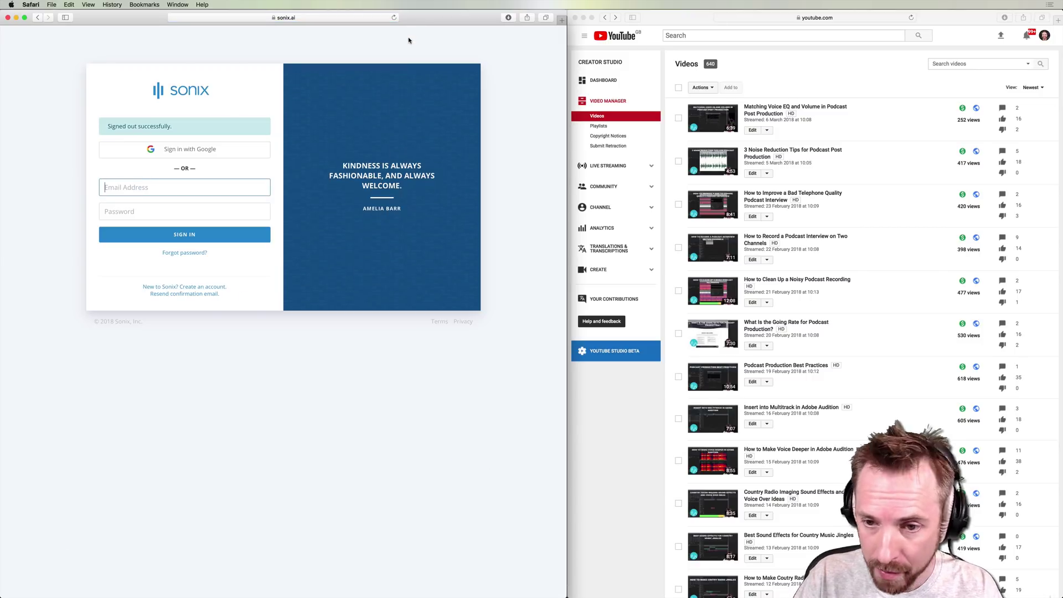
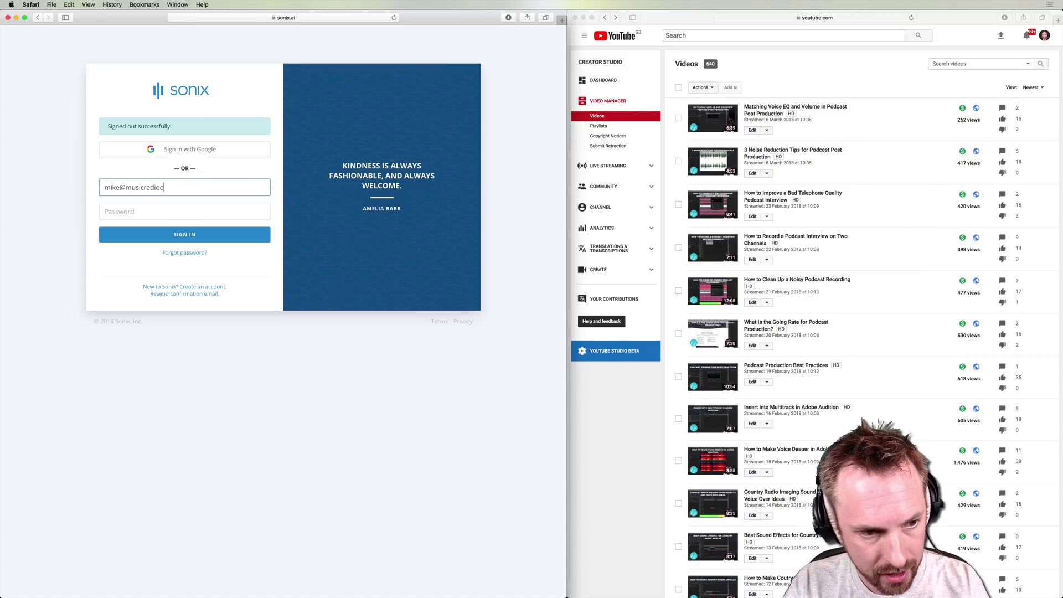
{"action": "key", "text": "Tab"}
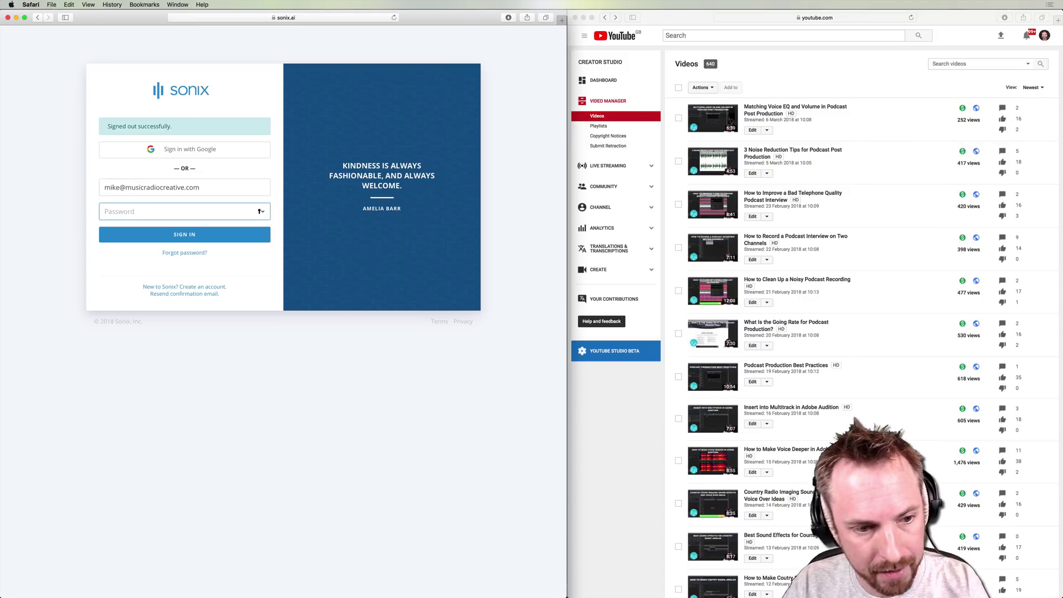
{"action": "key", "text": "super+v"}
{"action": "key", "text": "Return"}
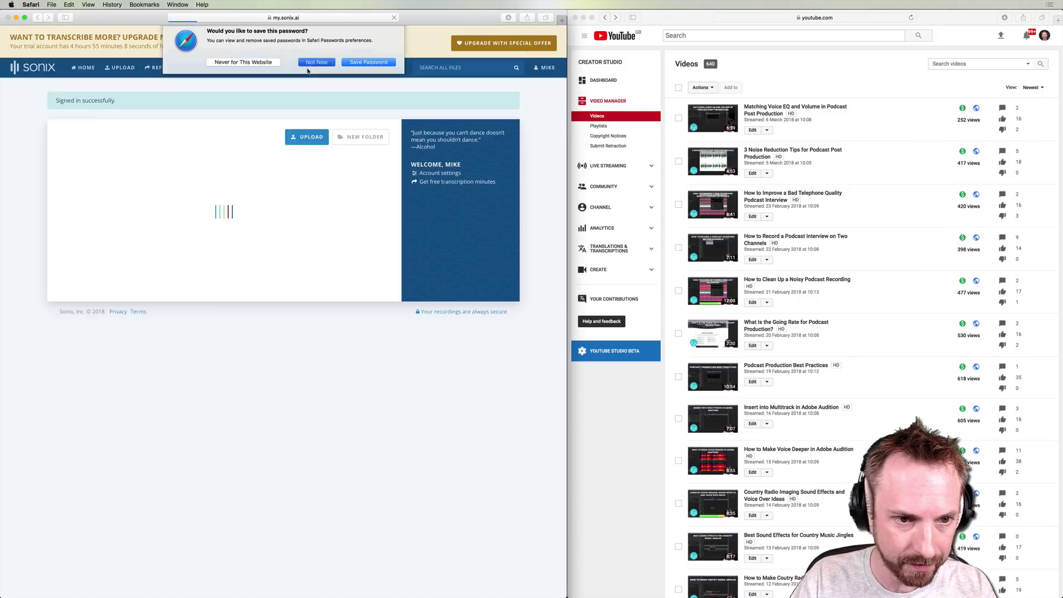
{"action": "left_click", "coordinate": [308, 65]}
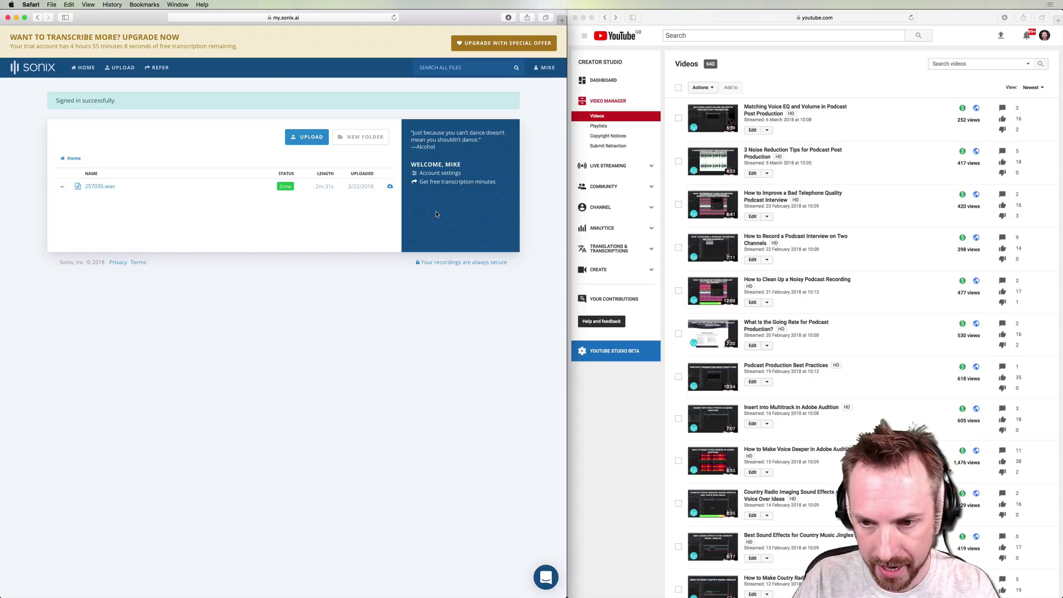
Step: Download '3 Noise Reduction Tips for Podcast Post Production' from Video Manager as an MP4
{"action": "left_click", "coordinate": [860, 91]}
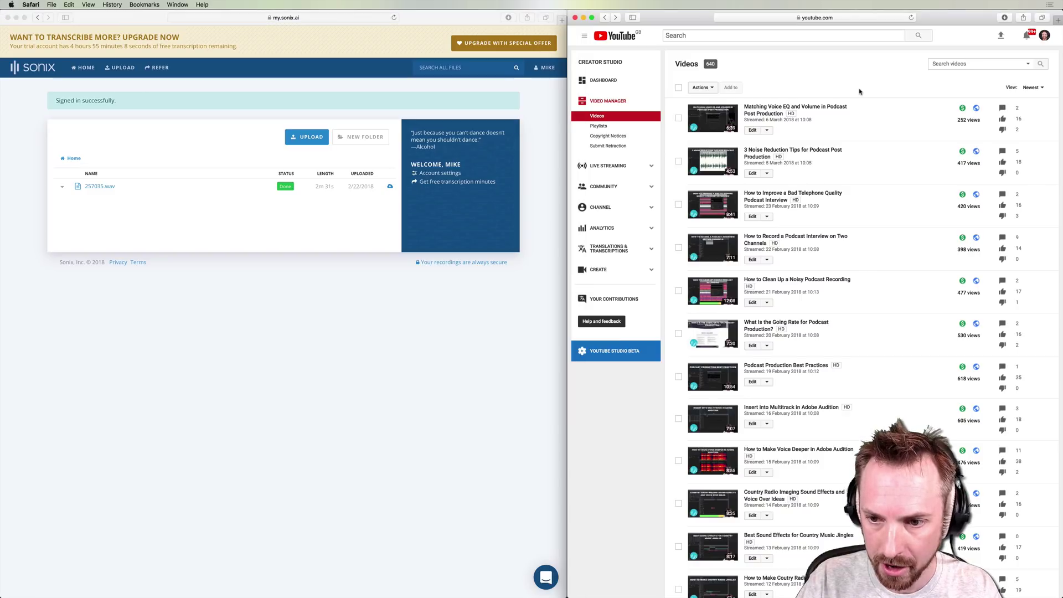
{"action": "left_click", "coordinate": [768, 175]}
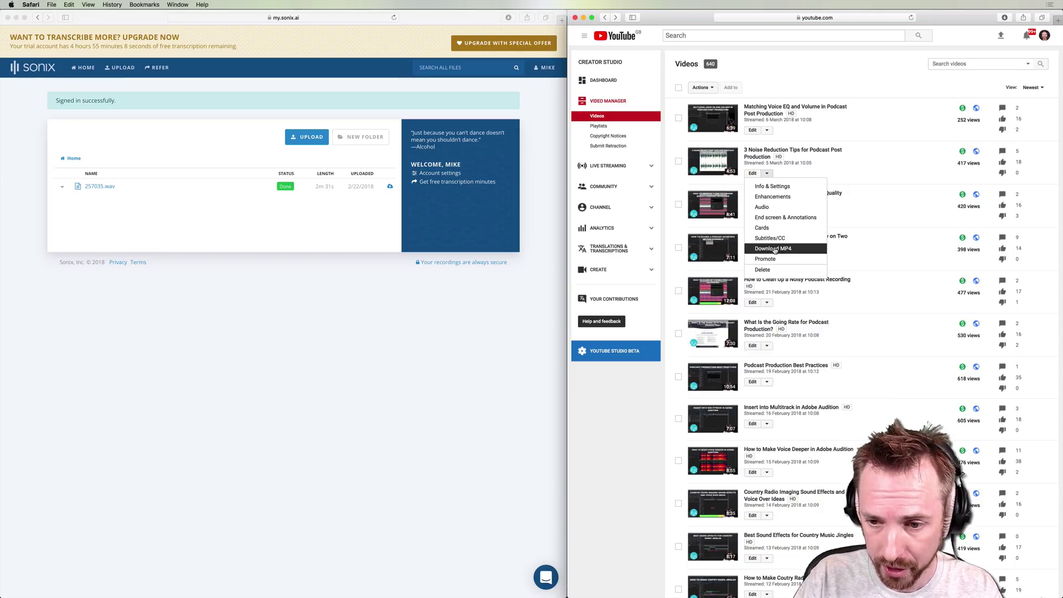
{"action": "left_click", "coordinate": [775, 249]}
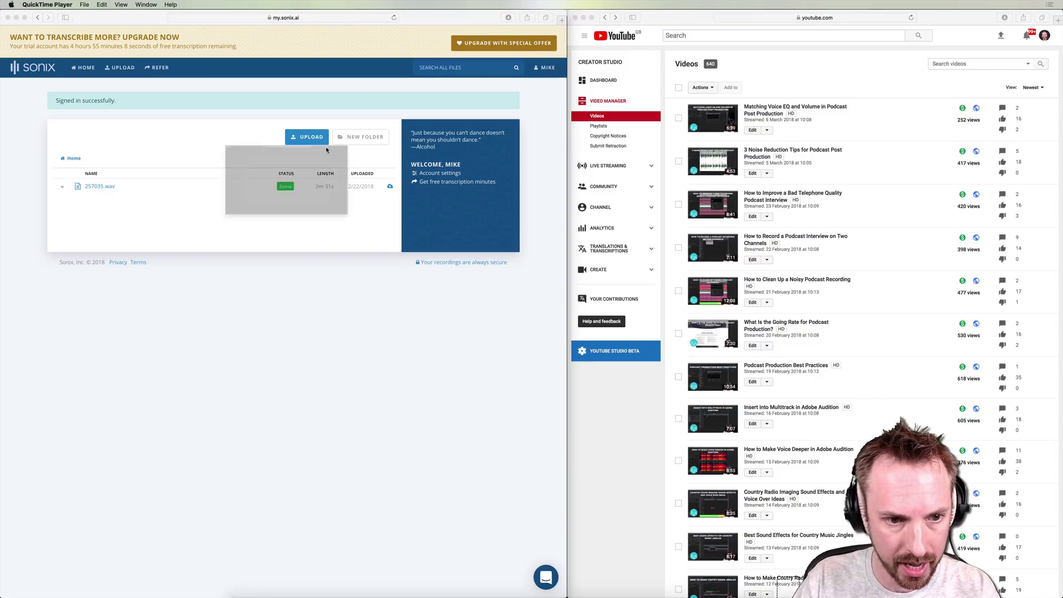
{"action": "left_click", "coordinate": [27, 35]}
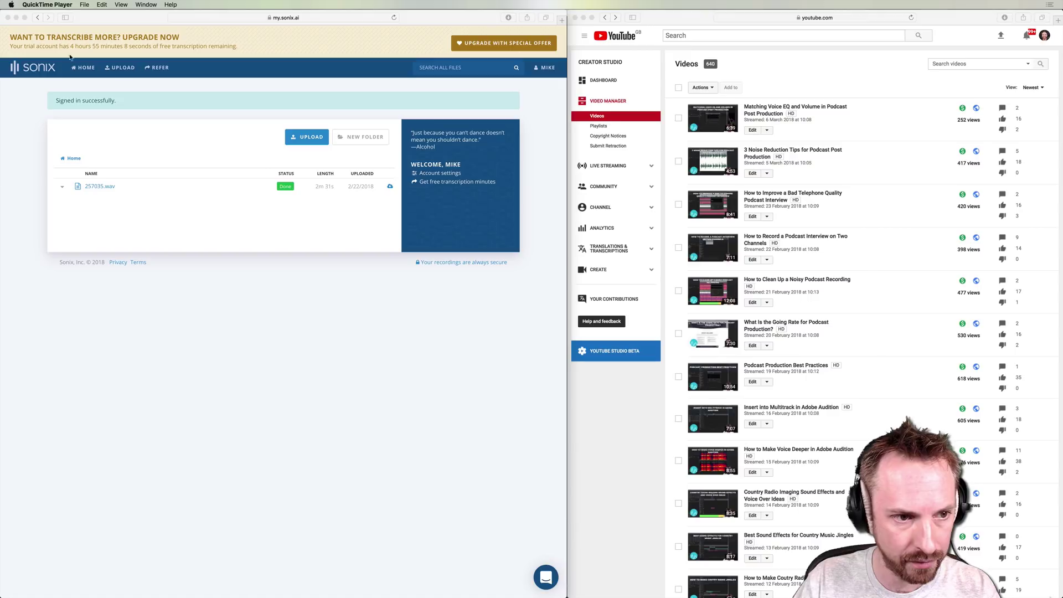
Step: Upload the downloaded noise reduction MP4 from Downloads into Sonix
{"action": "left_click", "coordinate": [261, 121]}
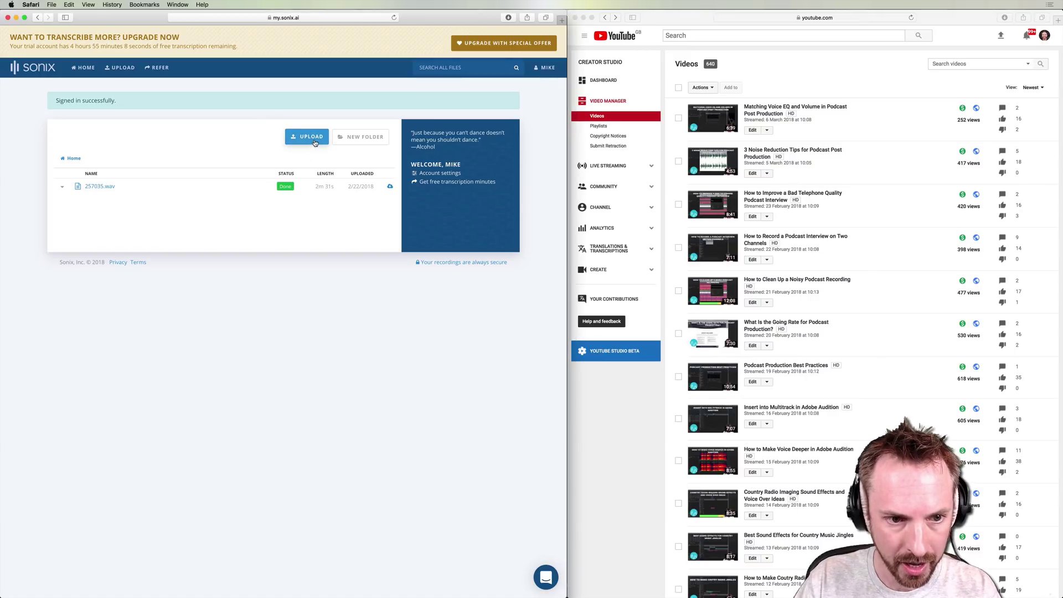
{"action": "left_click", "coordinate": [313, 138]}
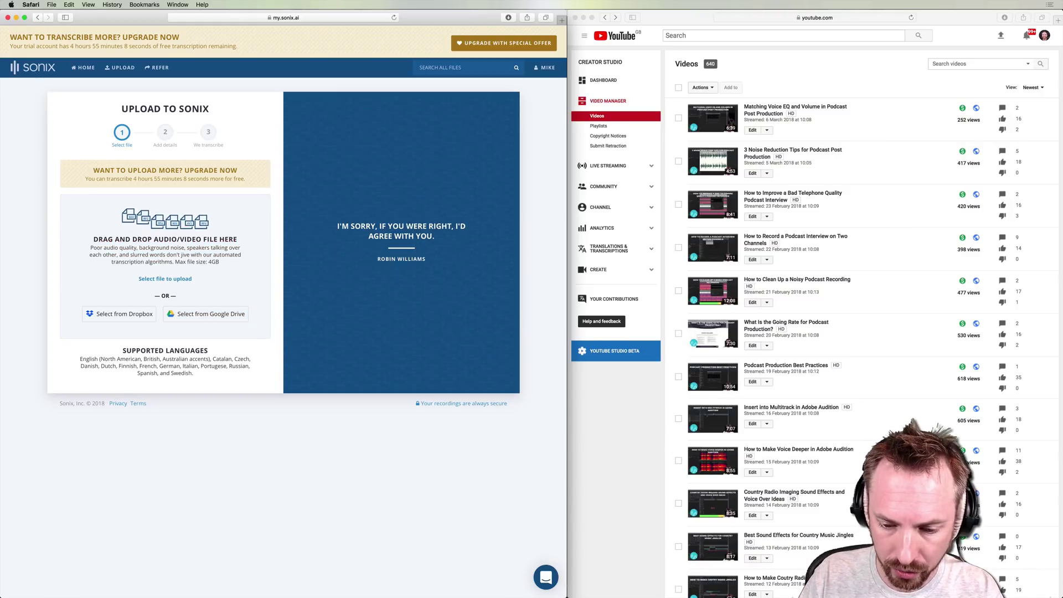
{"action": "mouse_move", "coordinate": [567, 597]}
{"action": "left_click", "coordinate": [777, 581]}
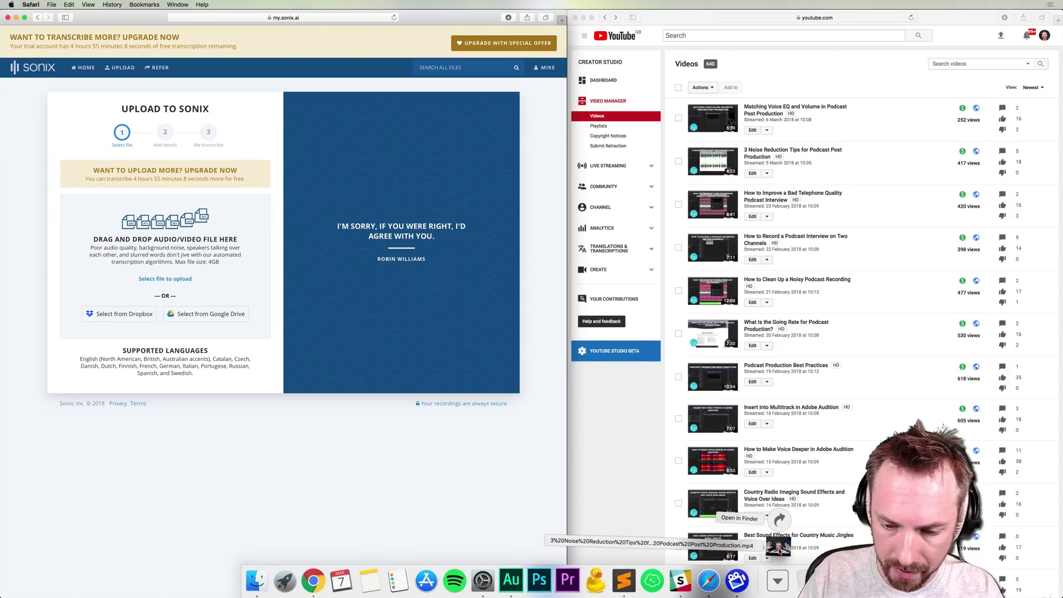
{"action": "left_click_drag", "start_coordinate": [779, 551], "coordinate": [162, 248]}
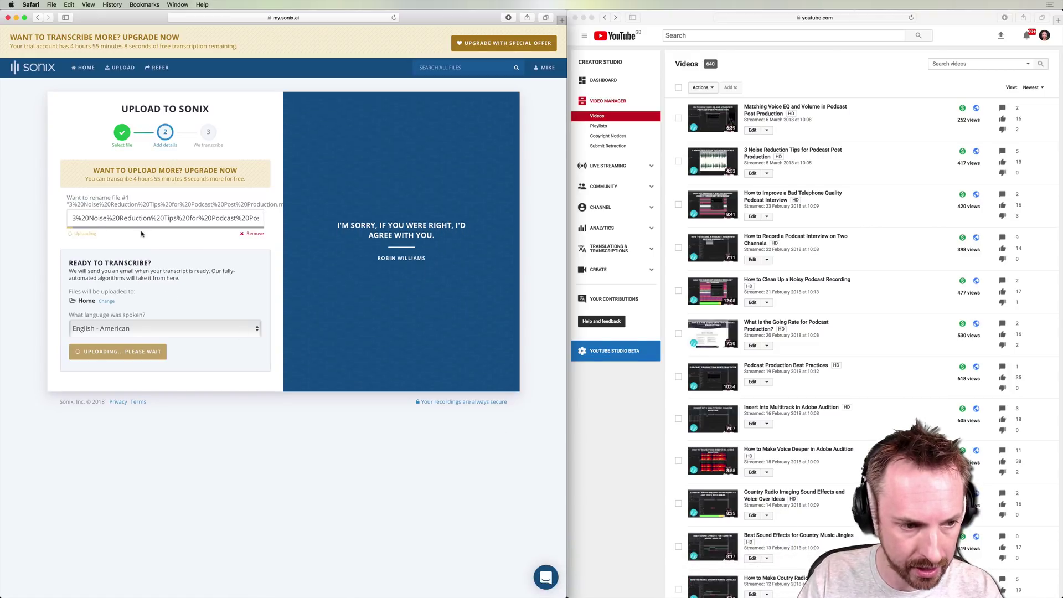
Step: Set the spoken language to English - British and start transcribing
{"action": "left_click", "coordinate": [100, 327]}
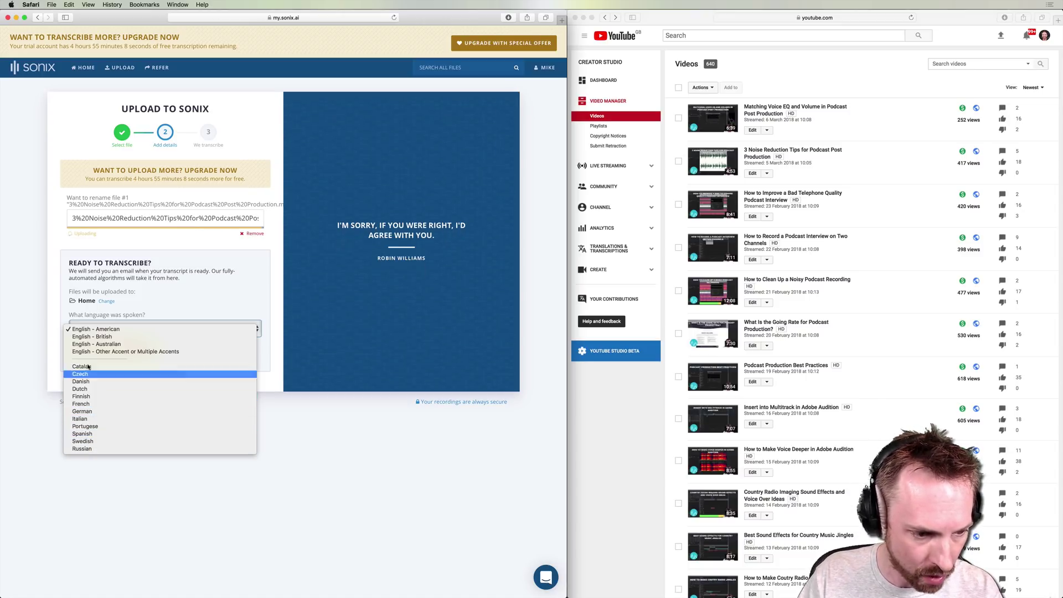
{"action": "left_click", "coordinate": [104, 337]}
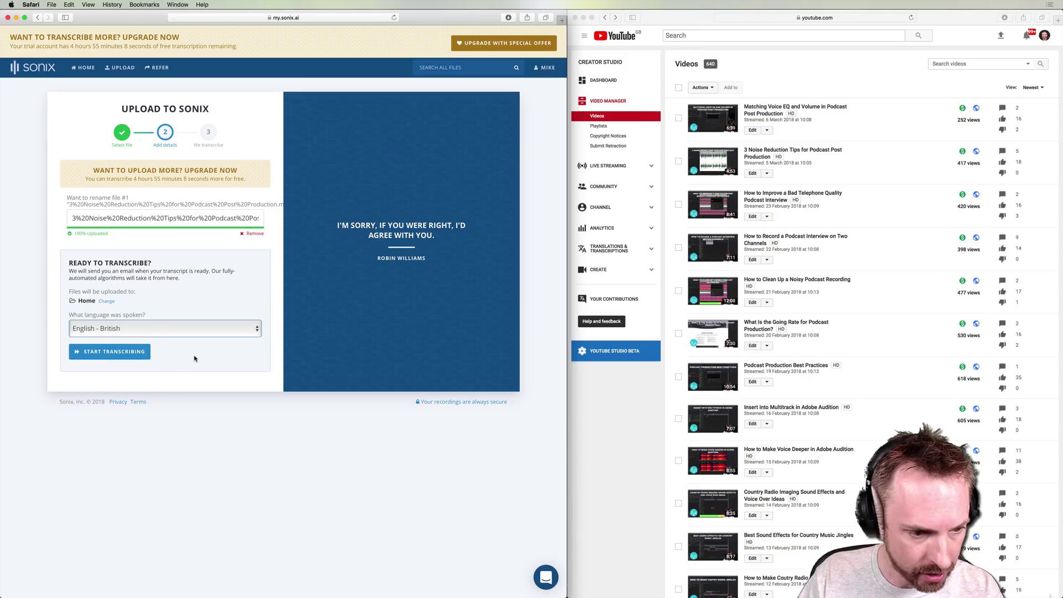
{"action": "left_click", "coordinate": [133, 352]}
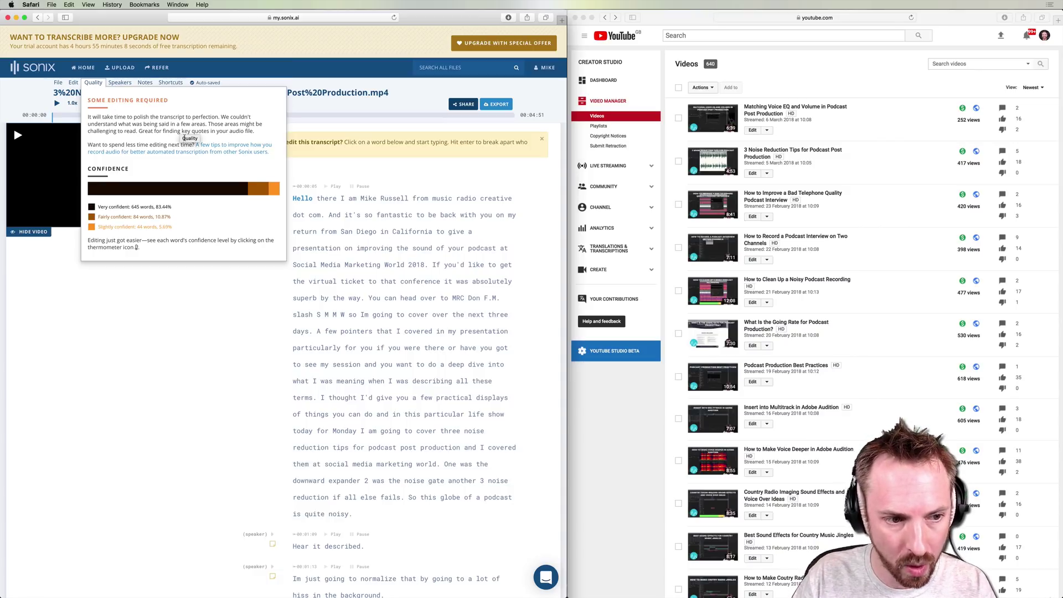
Step: Close the confidence summary and turn on confidence highlighting for uncertain words
{"action": "mouse_move", "coordinate": [200, 191]}
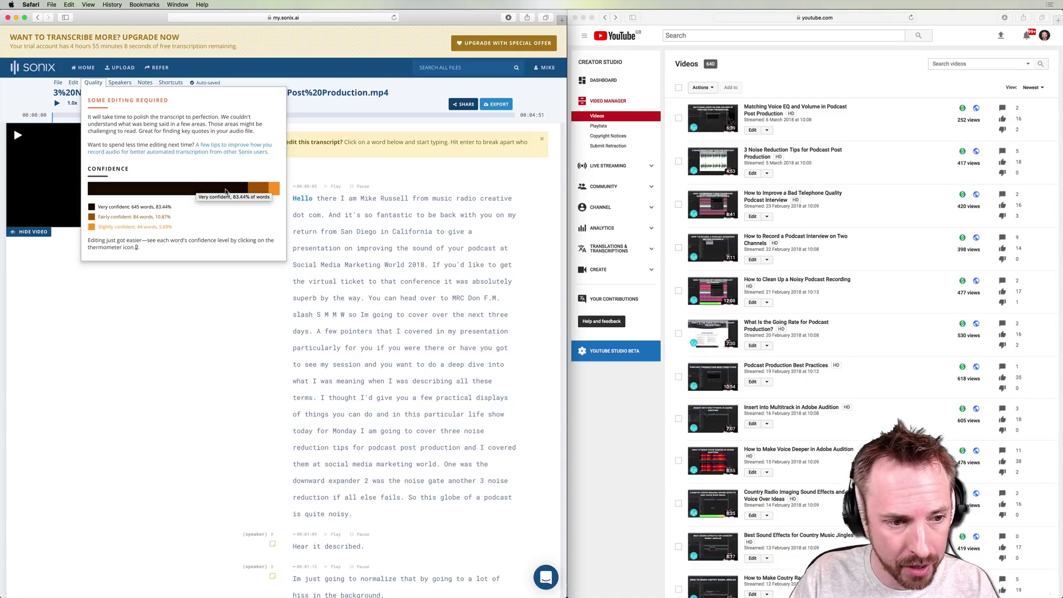
{"action": "mouse_move", "coordinate": [255, 192]}
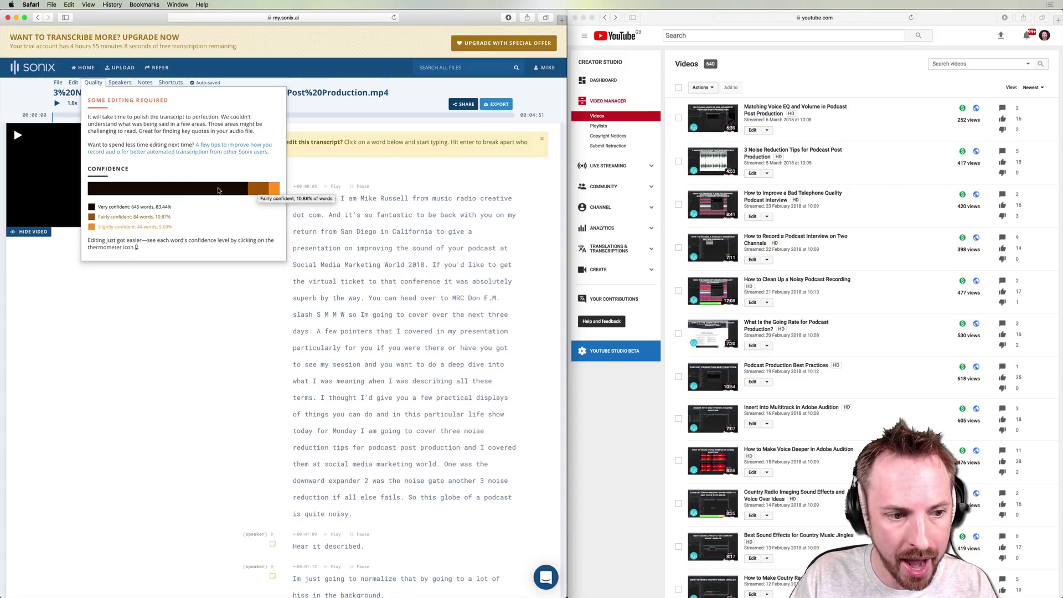
{"action": "left_click", "coordinate": [186, 295]}
{"action": "left_click", "coordinate": [156, 103]}
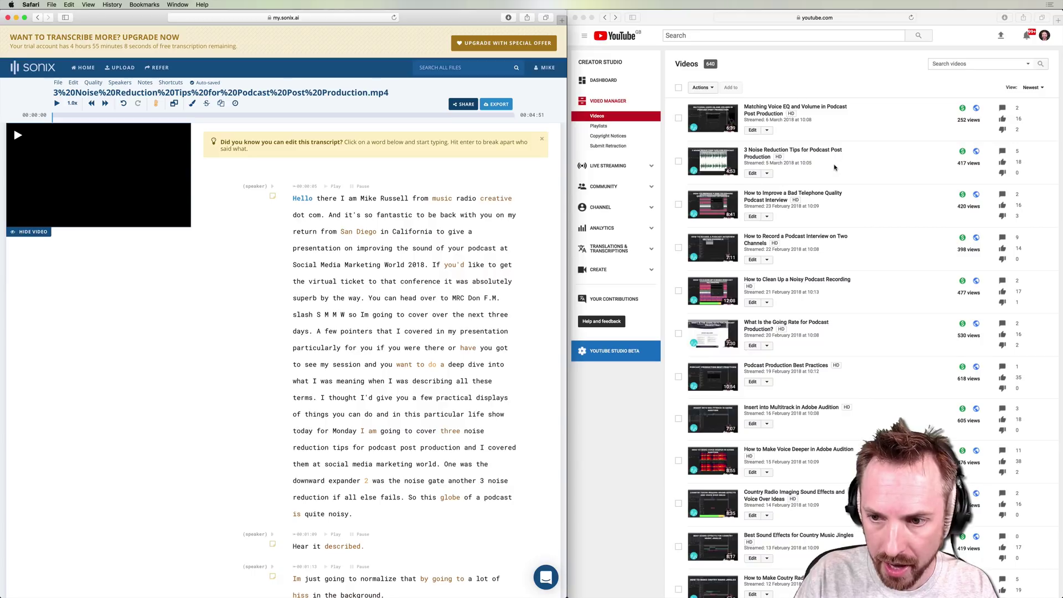
Step: View the noise reduction video's automatic English captions on its Subtitles/CC page, then return to Sonix
{"action": "left_click", "coordinate": [767, 174]}
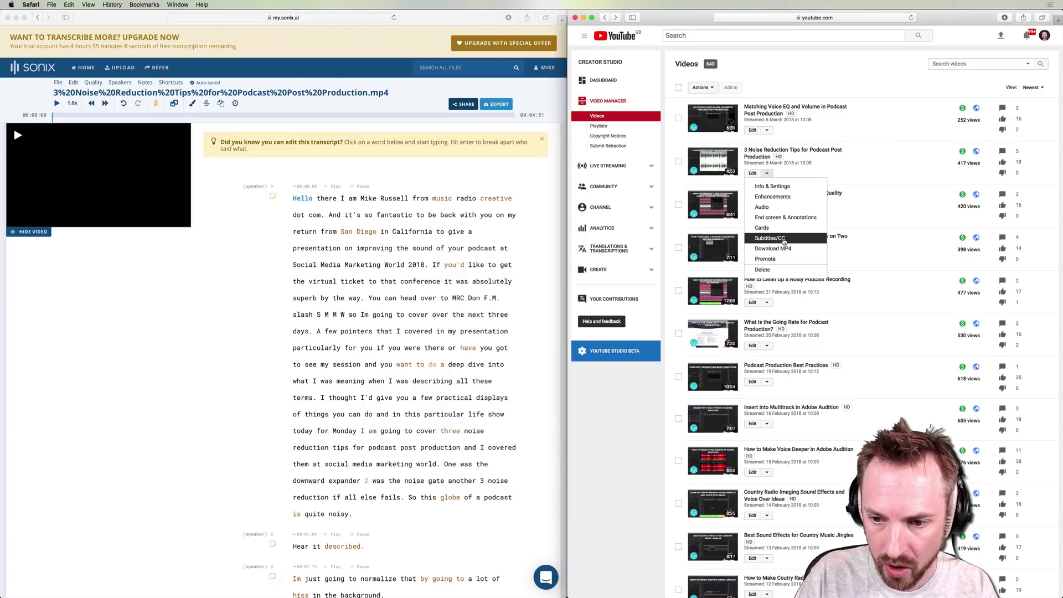
{"action": "left_click", "coordinate": [784, 239]}
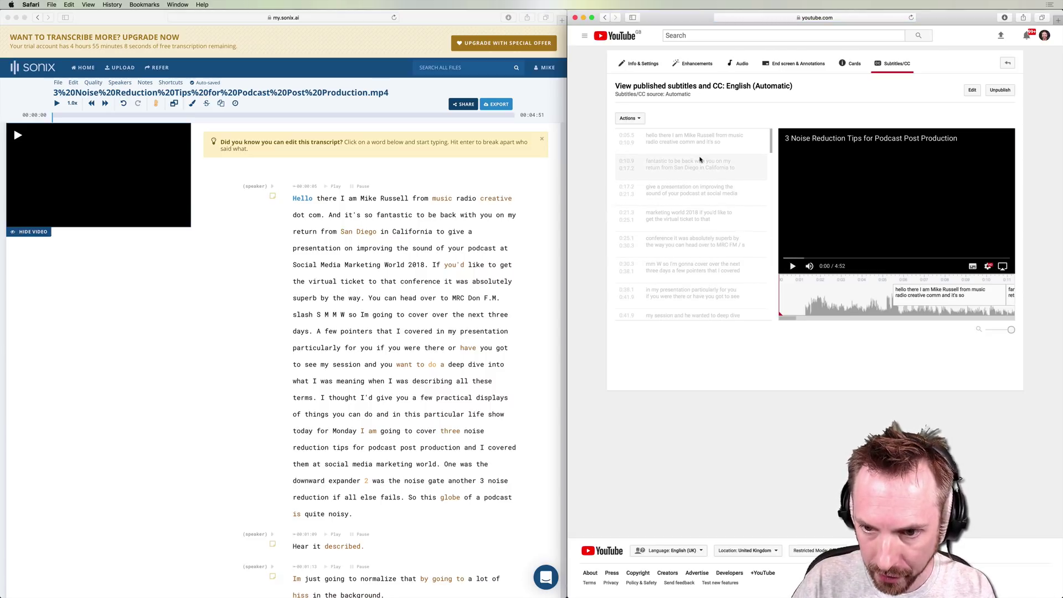
{"action": "scroll", "coordinate": [692, 243], "scroll_direction": "down", "scroll_amount": 3}
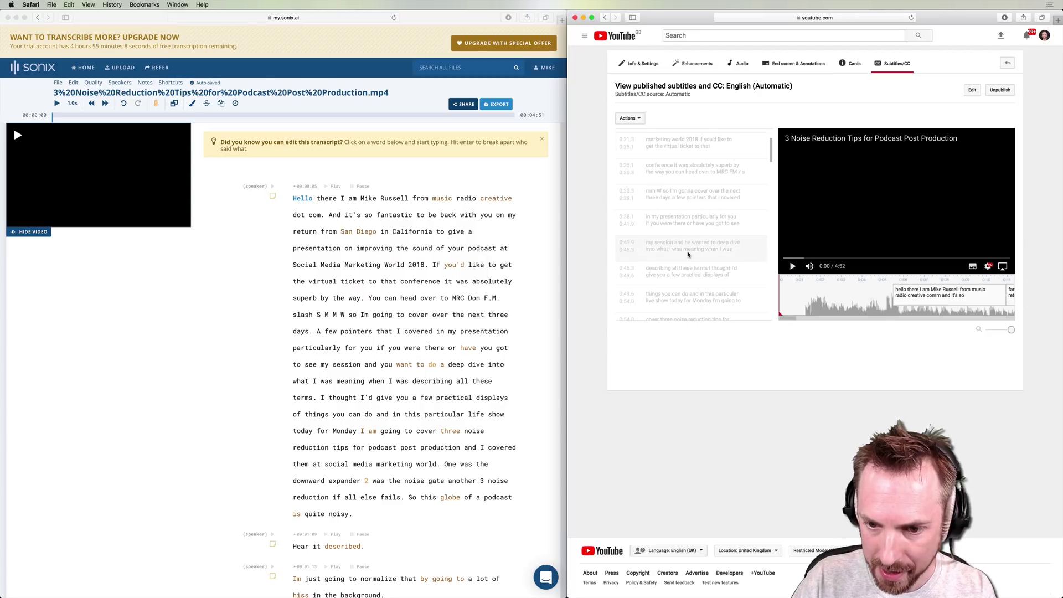
{"action": "scroll", "coordinate": [689, 238], "scroll_direction": "up", "scroll_amount": 3}
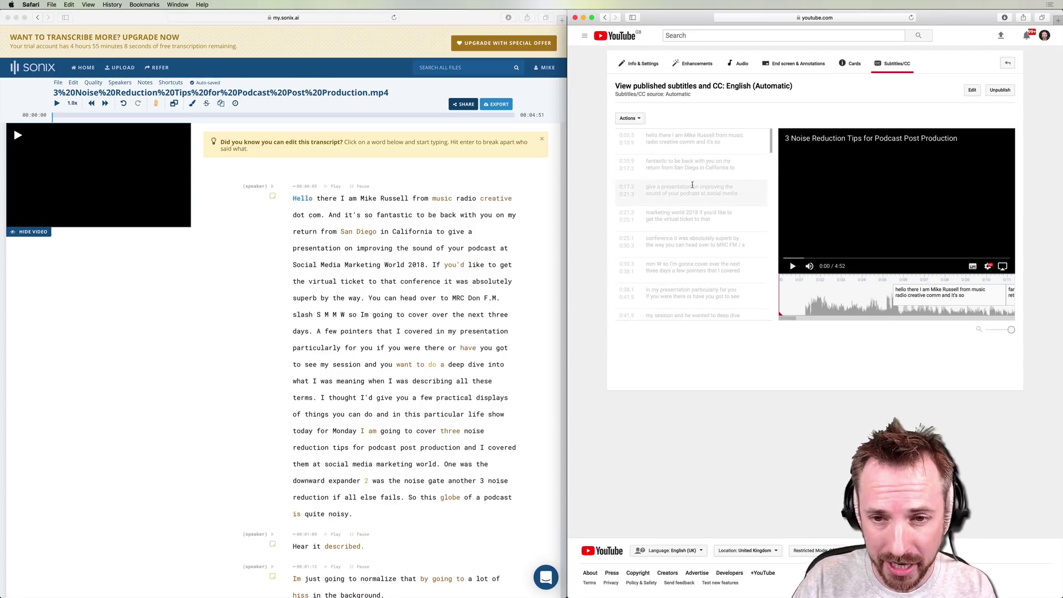
{"action": "left_click", "coordinate": [567, 125]}
Step: Widen the Sonix window, play and pause the audio, then scroll through the transcript and back up
{"action": "left_click_drag", "start_coordinate": [566, 125], "coordinate": [1061, 240]}
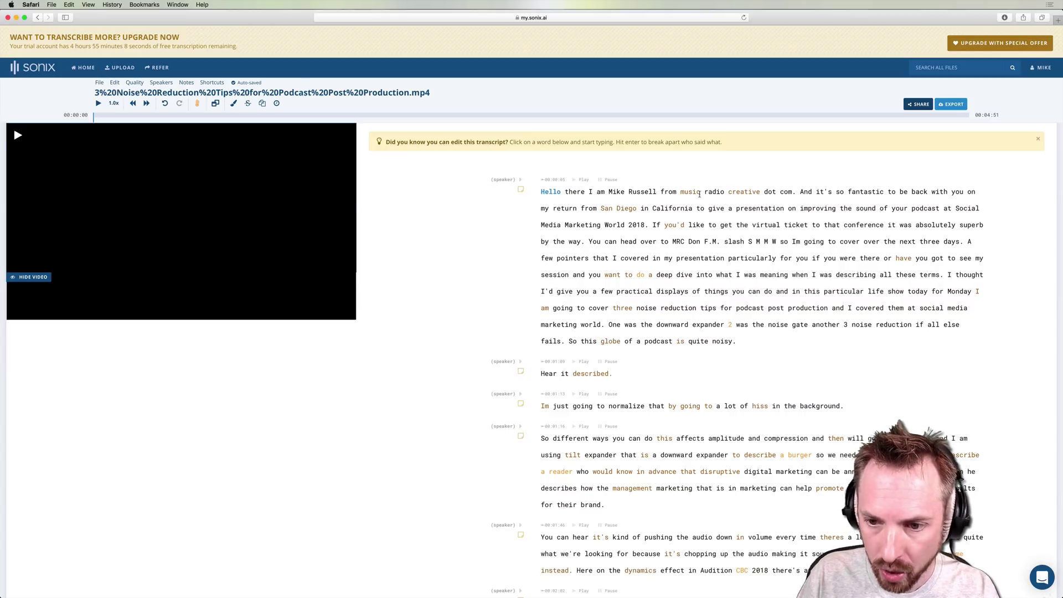
{"action": "left_click", "coordinate": [18, 135]}
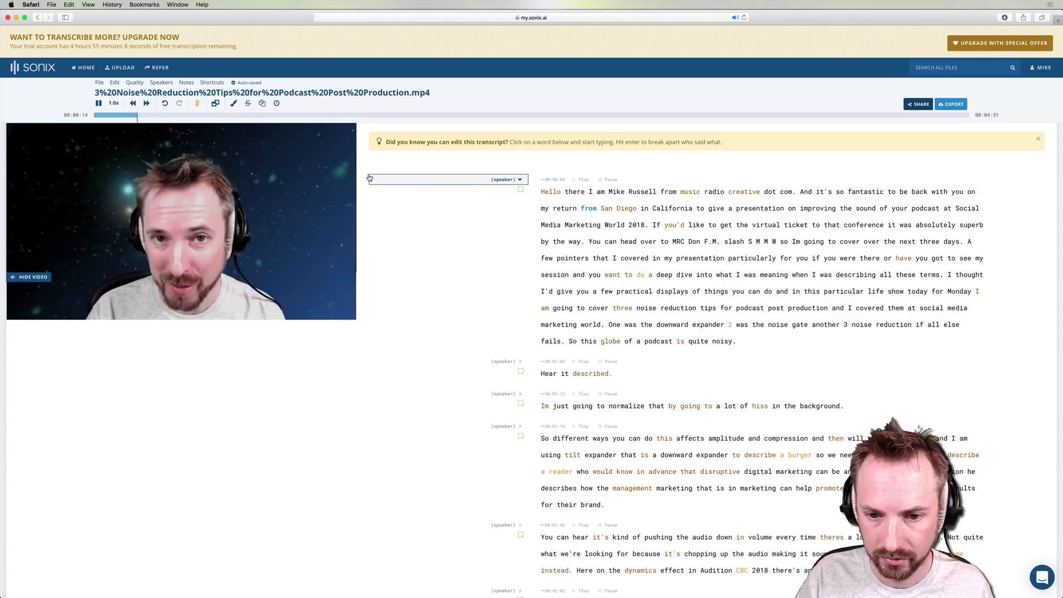
{"action": "left_click", "coordinate": [97, 104]}
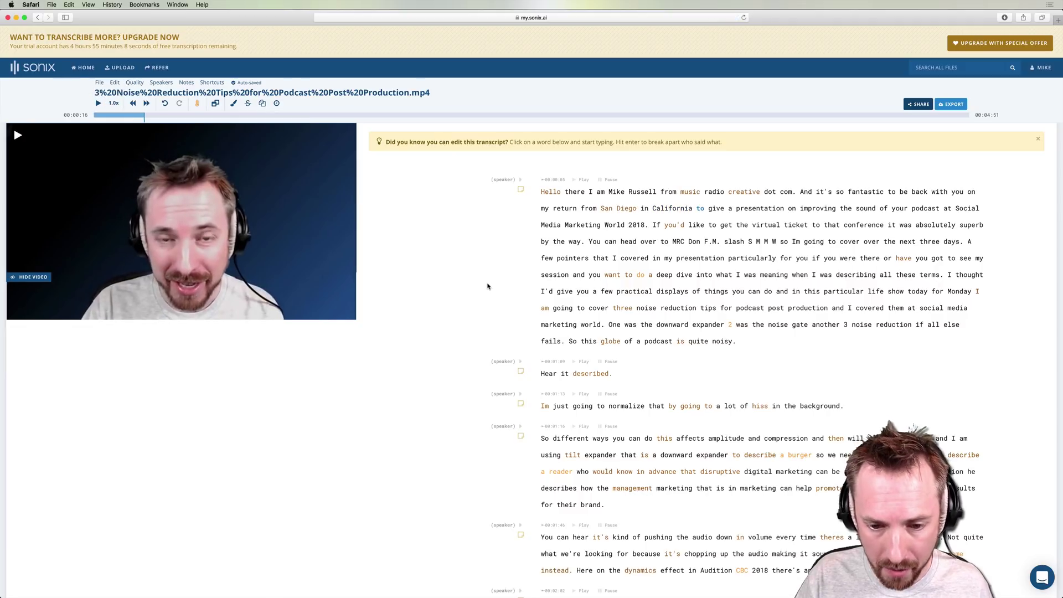
{"action": "scroll", "coordinate": [566, 287], "scroll_direction": "down", "scroll_amount": 10}
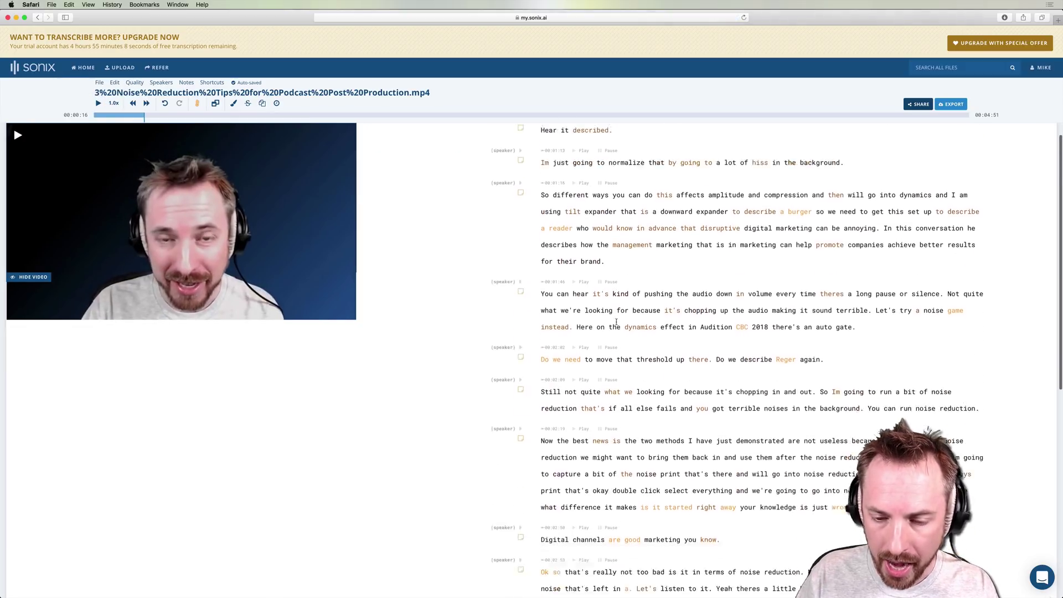
{"action": "scroll", "coordinate": [617, 322], "scroll_direction": "down", "scroll_amount": 10}
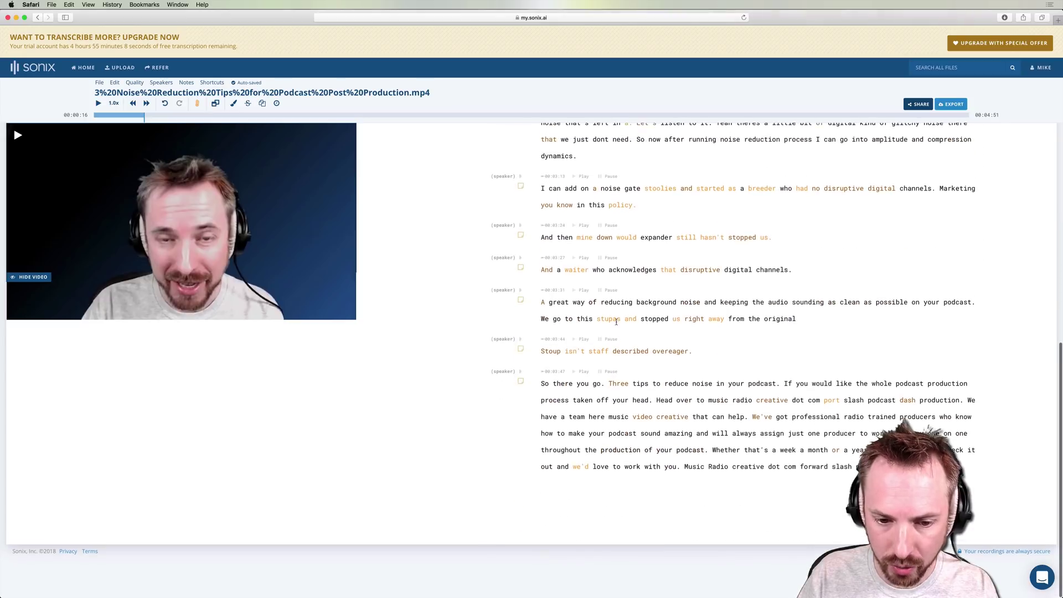
{"action": "scroll", "coordinate": [617, 322], "scroll_direction": "up", "scroll_amount": 20}
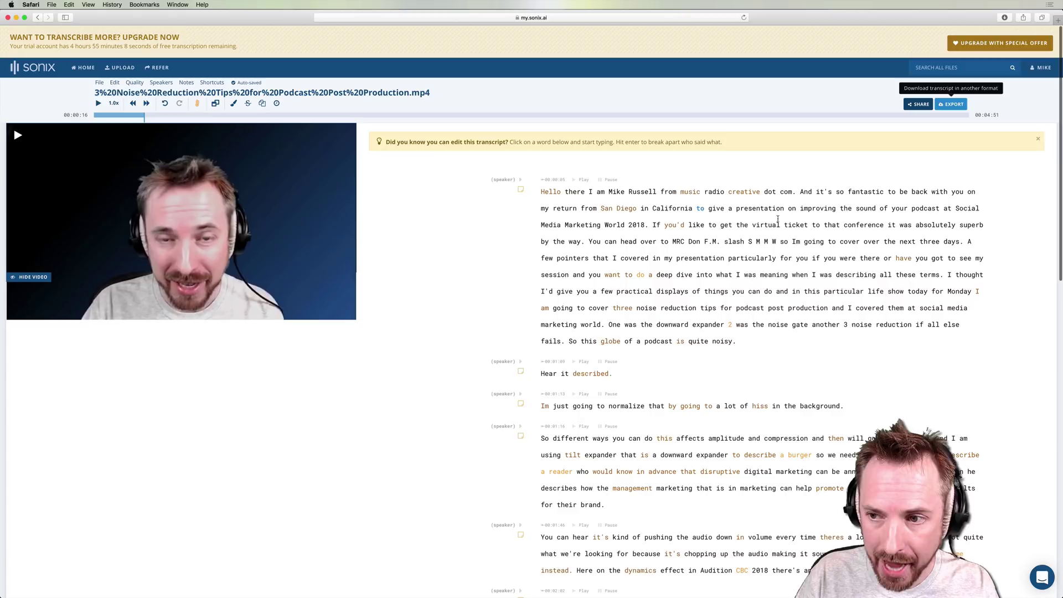
Step: Export the transcript as Text file (*.txt) without speaker names or paragraph timestamps
{"action": "left_click", "coordinate": [951, 104]}
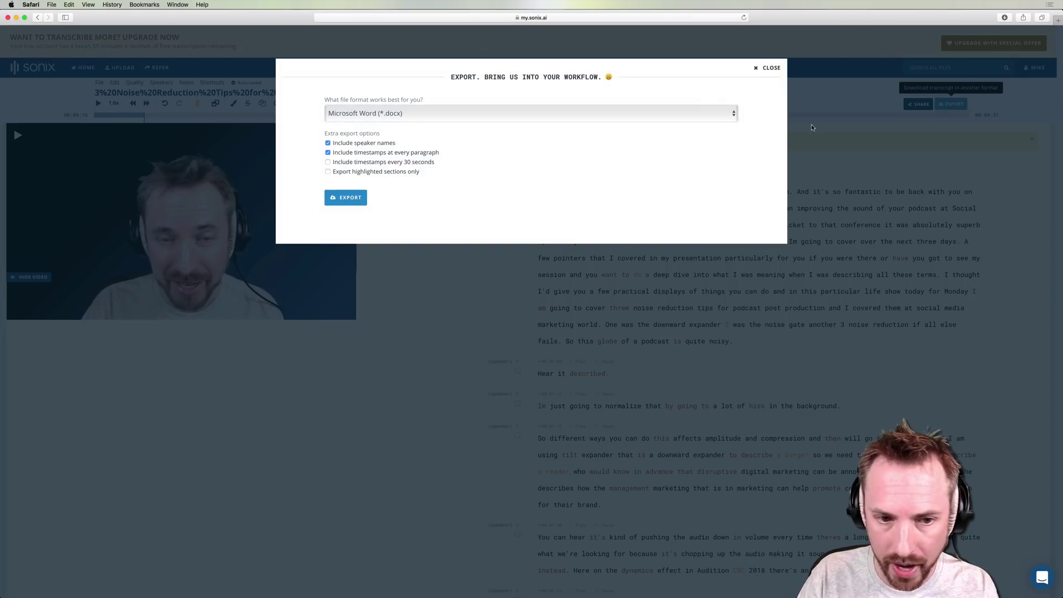
{"action": "left_click", "coordinate": [381, 114]}
{"action": "left_click", "coordinate": [360, 121]}
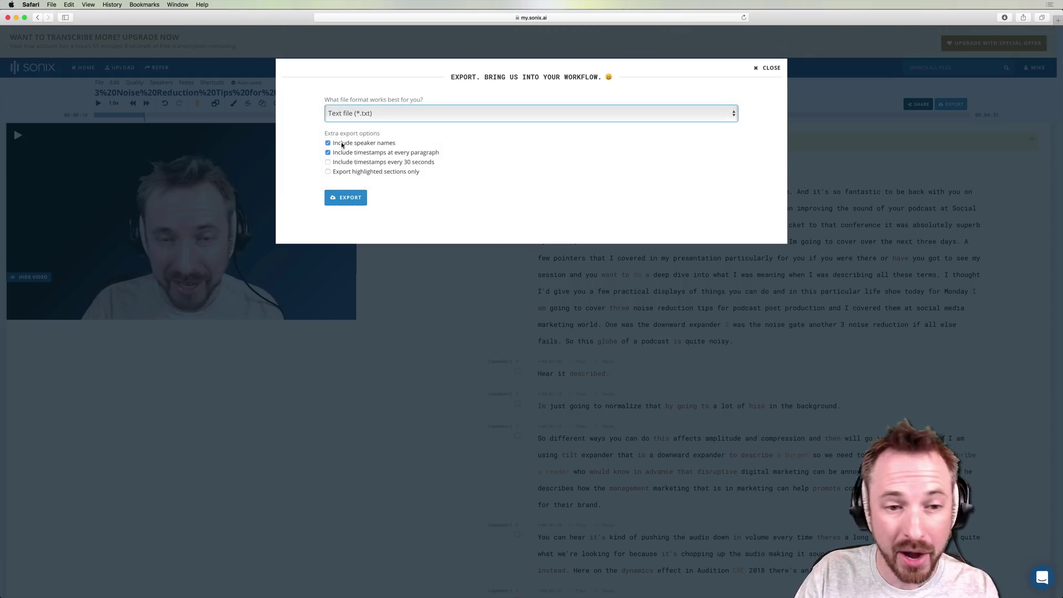
{"action": "left_click", "coordinate": [385, 144]}
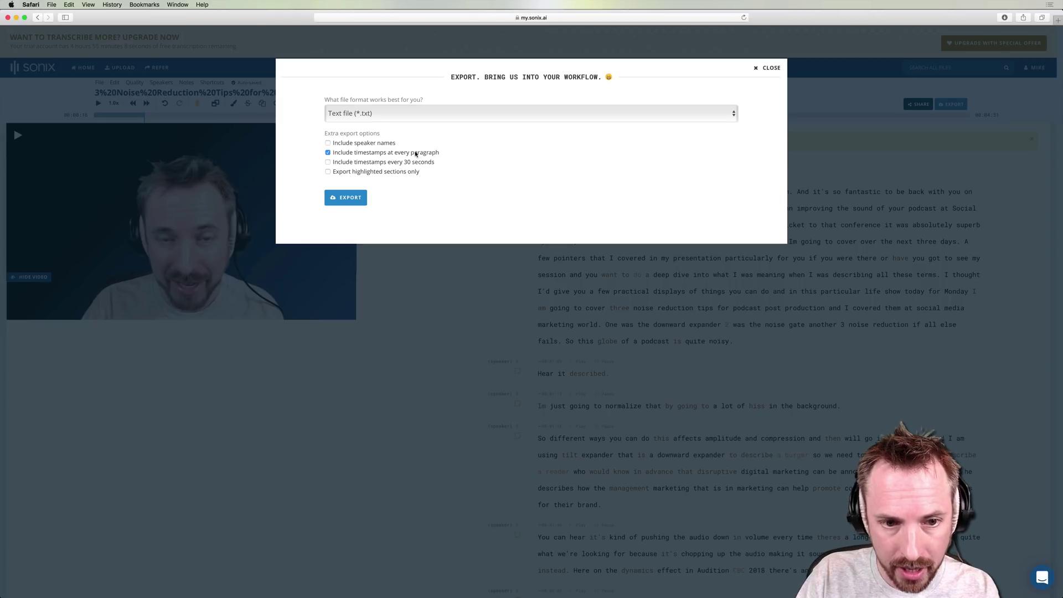
{"action": "left_click", "coordinate": [382, 154]}
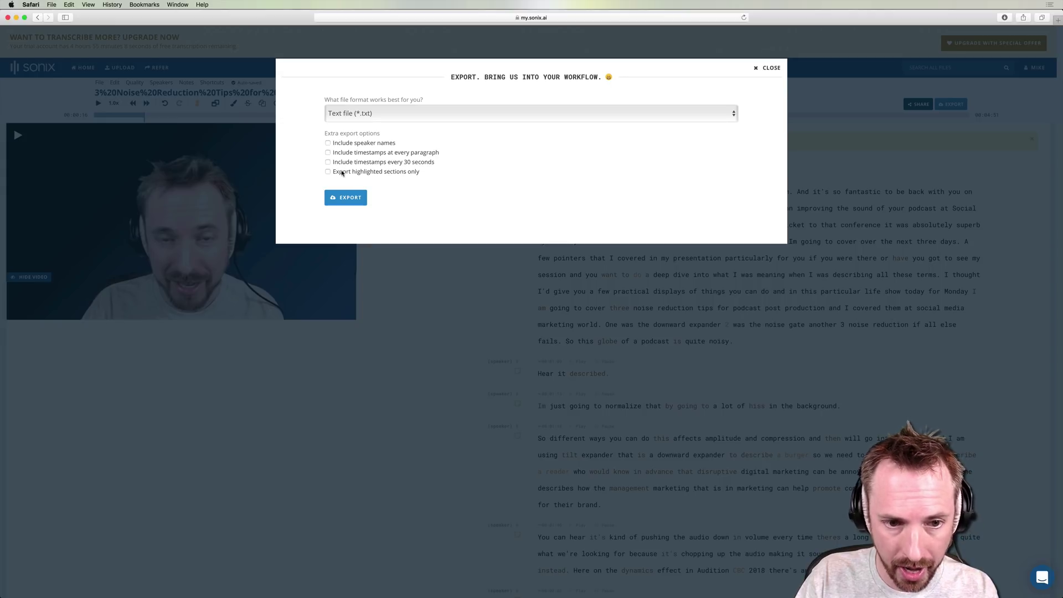
{"action": "left_click", "coordinate": [361, 199]}
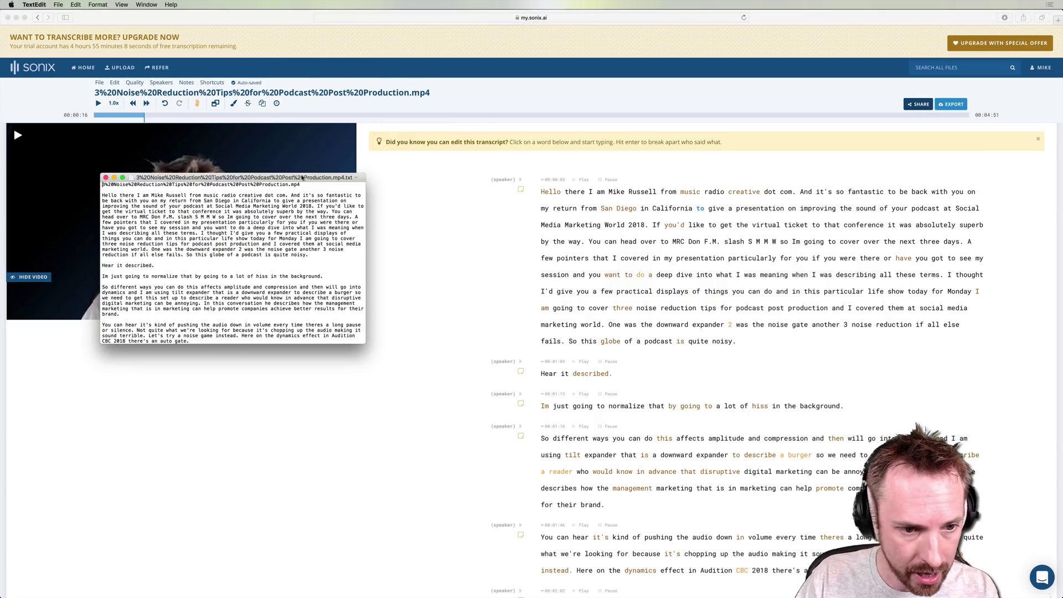
Step: Delete the file-name line at the top of the transcript and review the remaining text
{"action": "left_click_drag", "start_coordinate": [304, 186], "coordinate": [60, 160]}
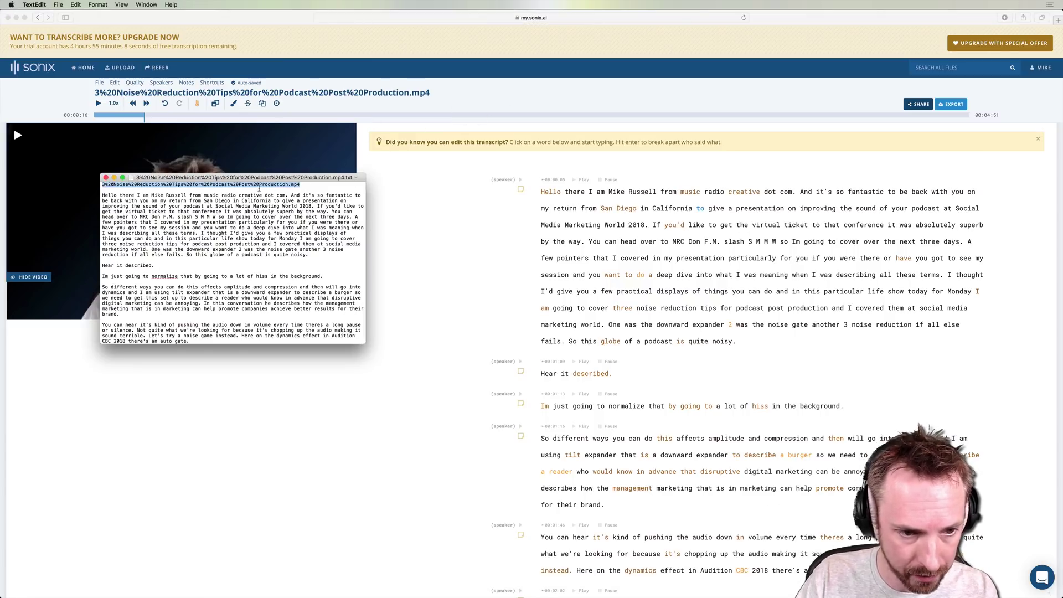
{"action": "key", "text": "BackSpace"}
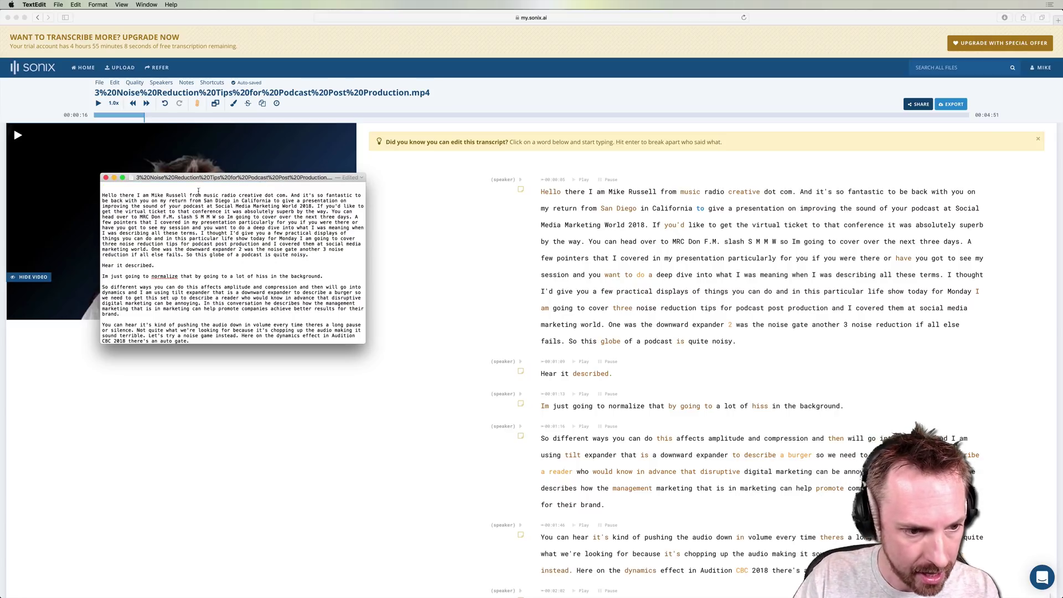
{"action": "scroll", "coordinate": [198, 191], "scroll_direction": "down", "scroll_amount": 15}
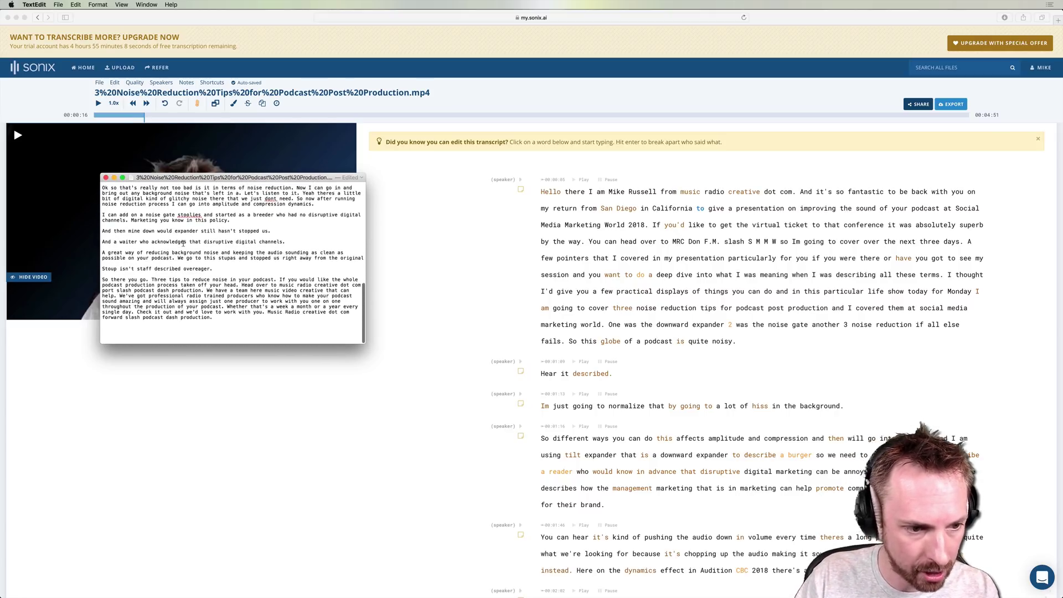
{"action": "scroll", "coordinate": [182, 244], "scroll_direction": "up", "scroll_amount": 3}
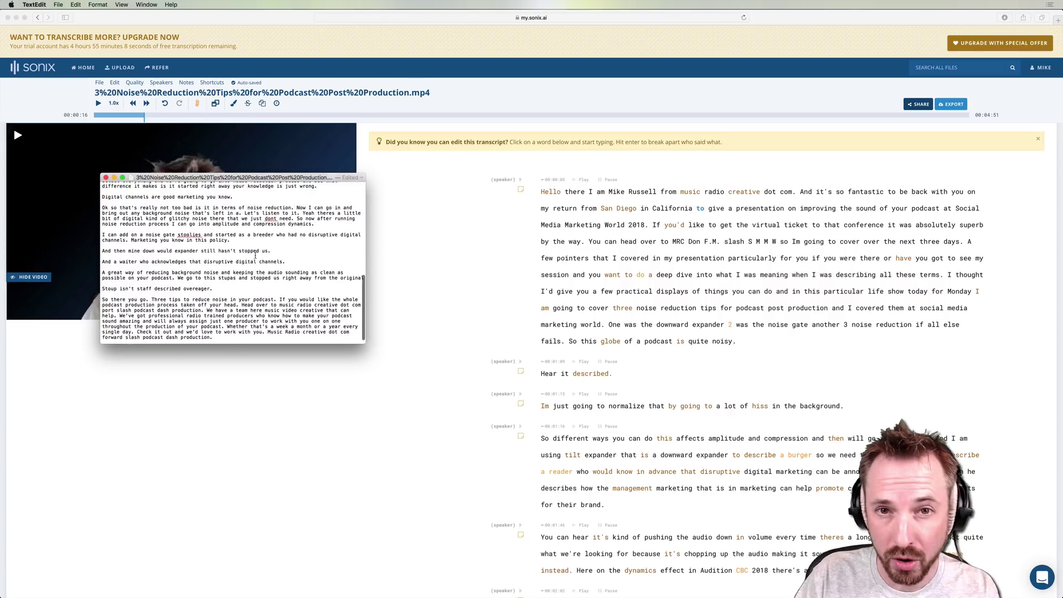
{"action": "scroll", "coordinate": [255, 255], "scroll_direction": "up", "scroll_amount": 10}
{"action": "scroll", "coordinate": [256, 255], "scroll_direction": "down", "scroll_amount": 10}
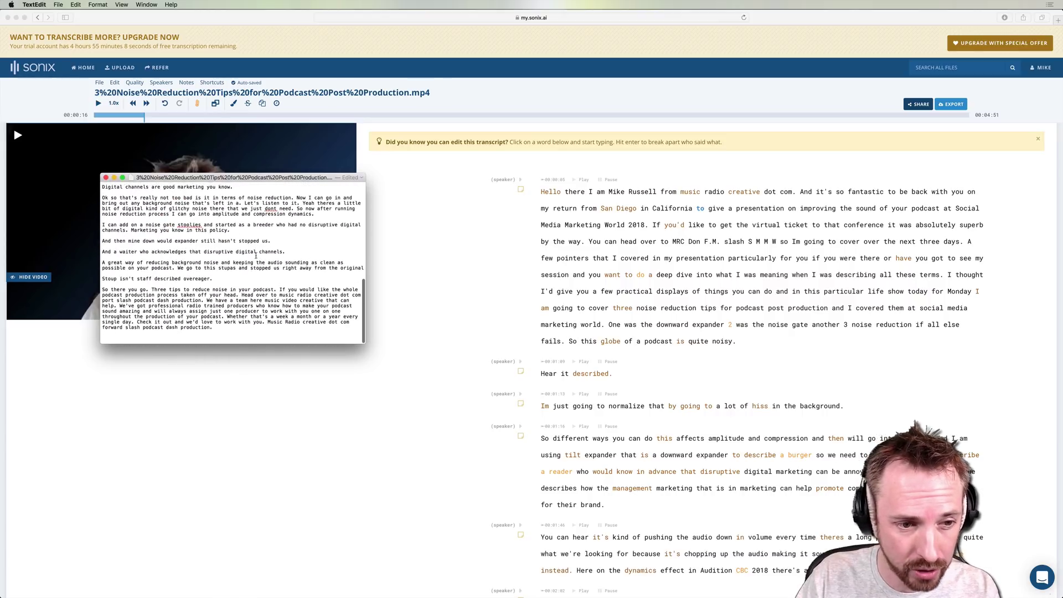
{"action": "scroll", "coordinate": [256, 255], "scroll_direction": "up", "scroll_amount": 20}
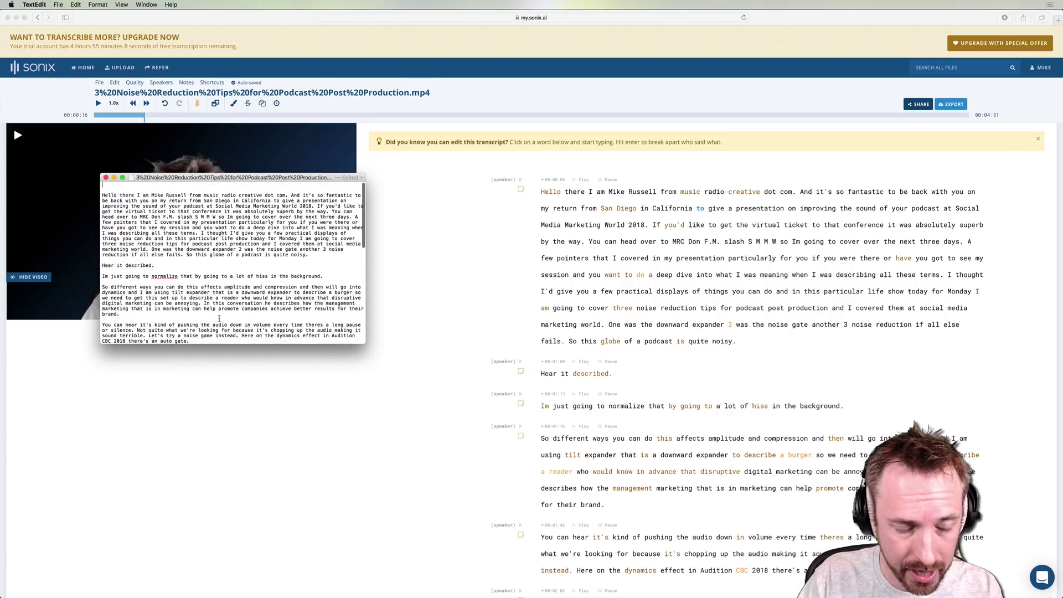
{"action": "scroll", "coordinate": [216, 311], "scroll_direction": "down", "scroll_amount": 5}
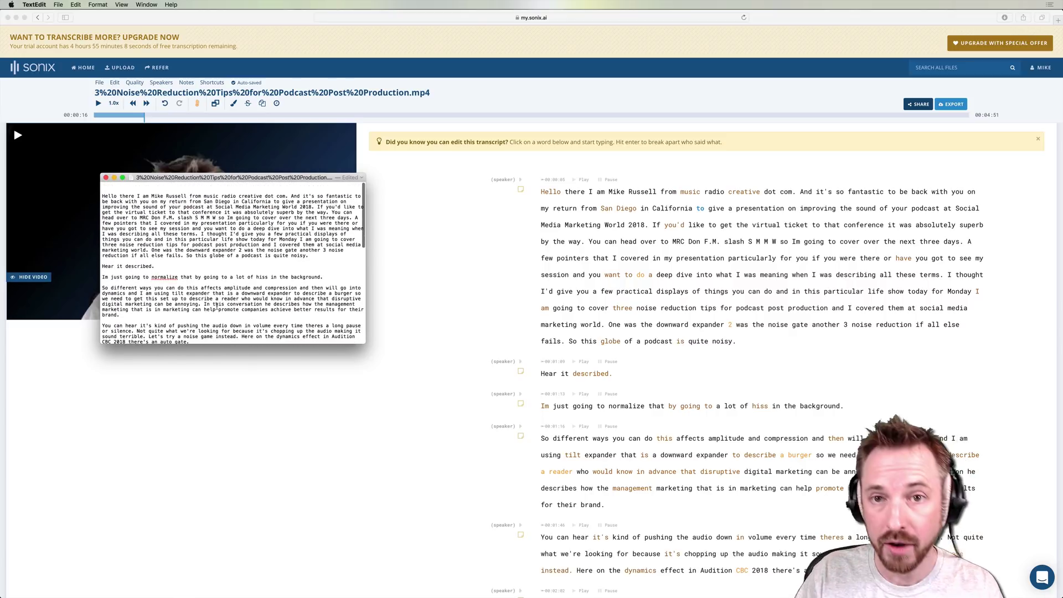
{"action": "scroll", "coordinate": [217, 304], "scroll_direction": "up", "scroll_amount": 5}
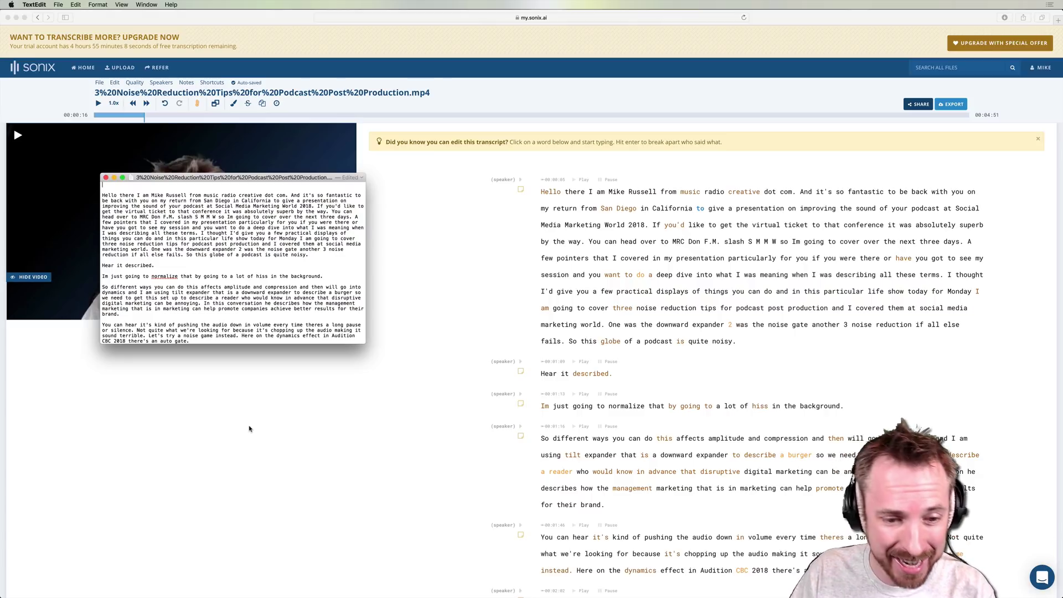
Step: Show the transcript's share link and e-mail invite options in Sonix, then close them
{"action": "left_click", "coordinate": [258, 403]}
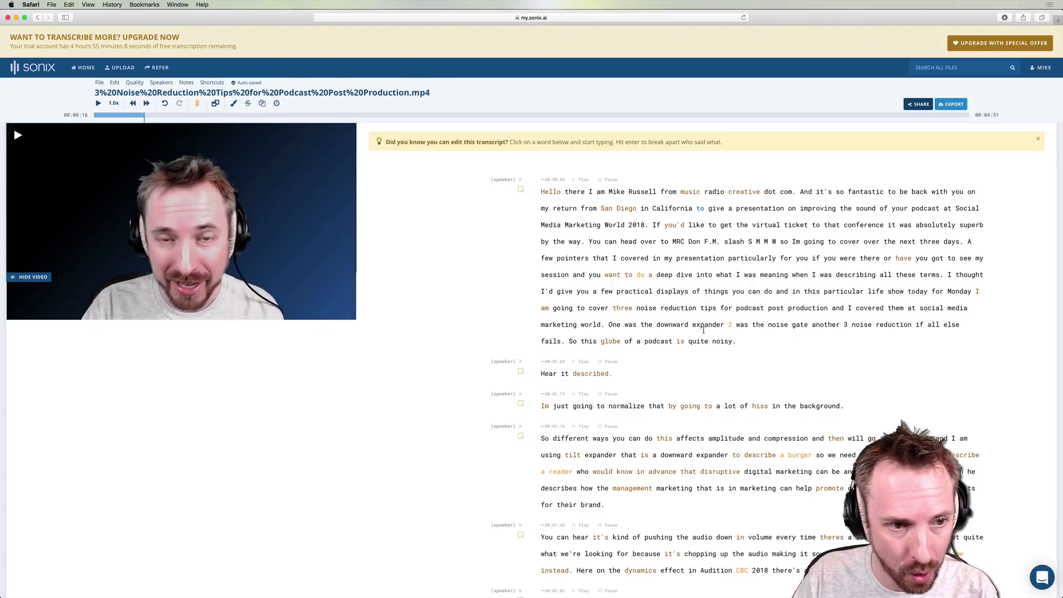
{"action": "left_click", "coordinate": [918, 104]}
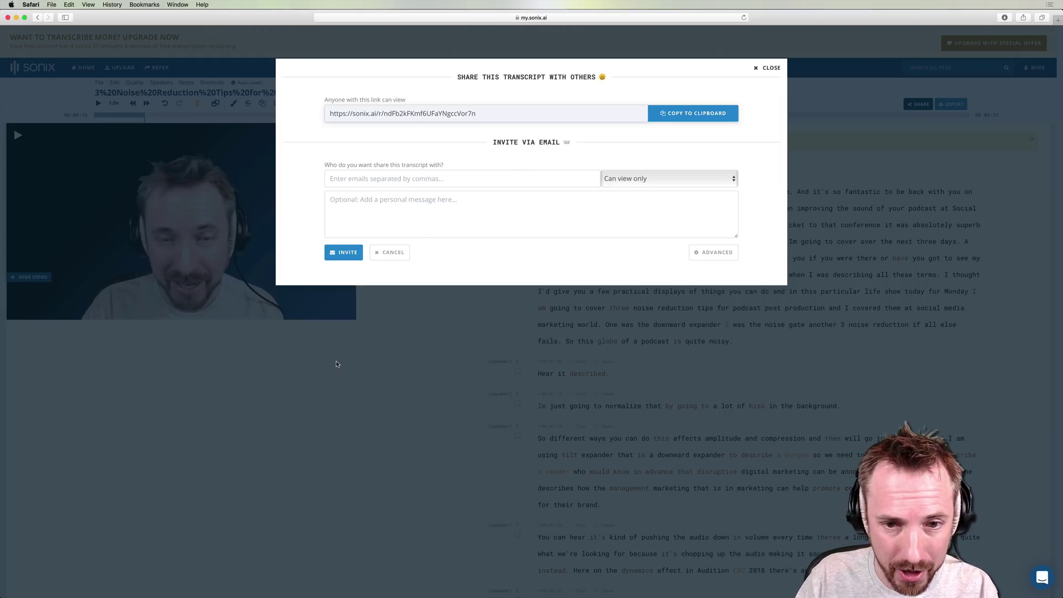
{"action": "left_click", "coordinate": [768, 67]}
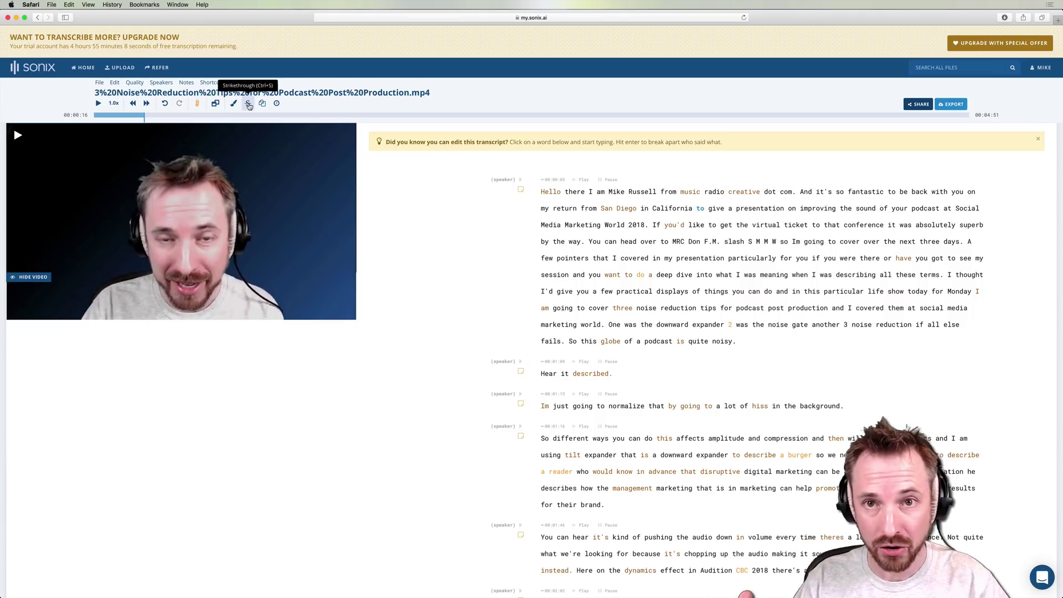
{"action": "scroll", "coordinate": [603, 341], "scroll_direction": "down", "scroll_amount": 4}
{"action": "scroll", "coordinate": [603, 342], "scroll_direction": "down", "scroll_amount": 8}
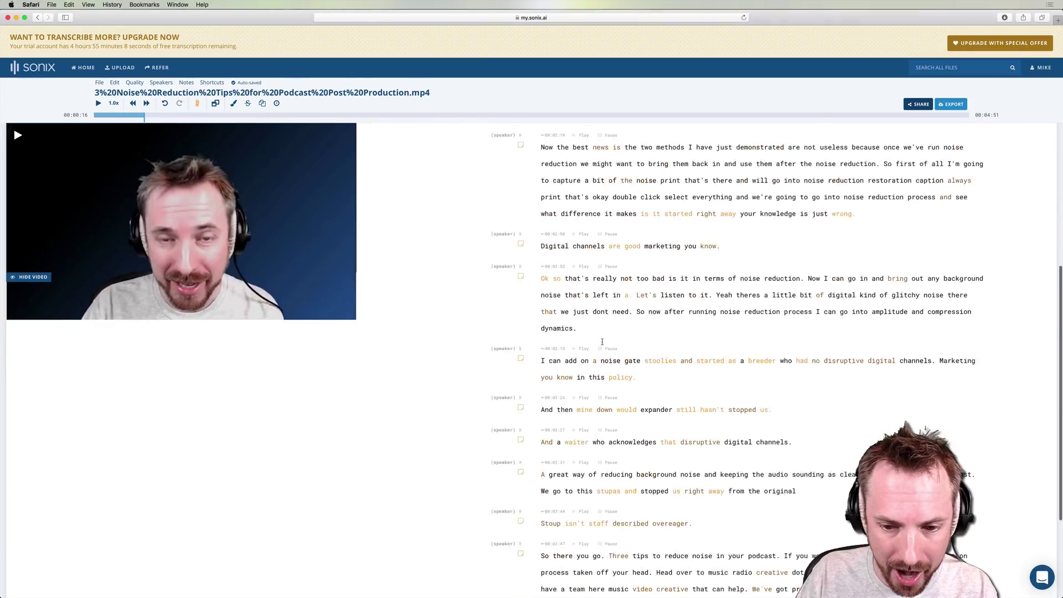
{"action": "scroll", "coordinate": [568, 329], "scroll_direction": "up", "scroll_amount": 12}
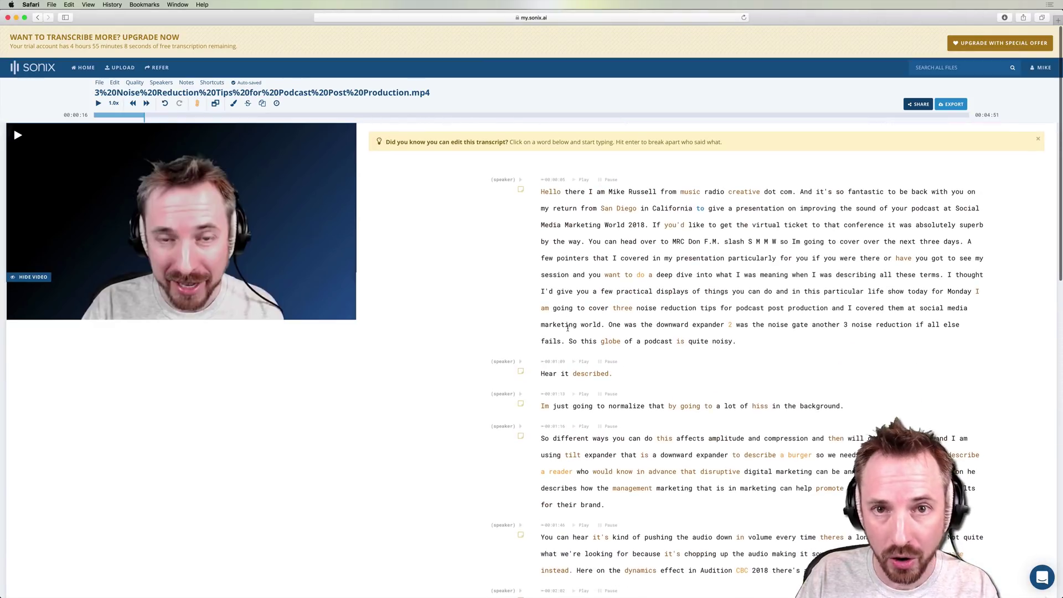
{"action": "scroll", "coordinate": [569, 329], "scroll_direction": "down", "scroll_amount": 6}
{"action": "scroll", "coordinate": [569, 328], "scroll_direction": "up", "scroll_amount": 6}
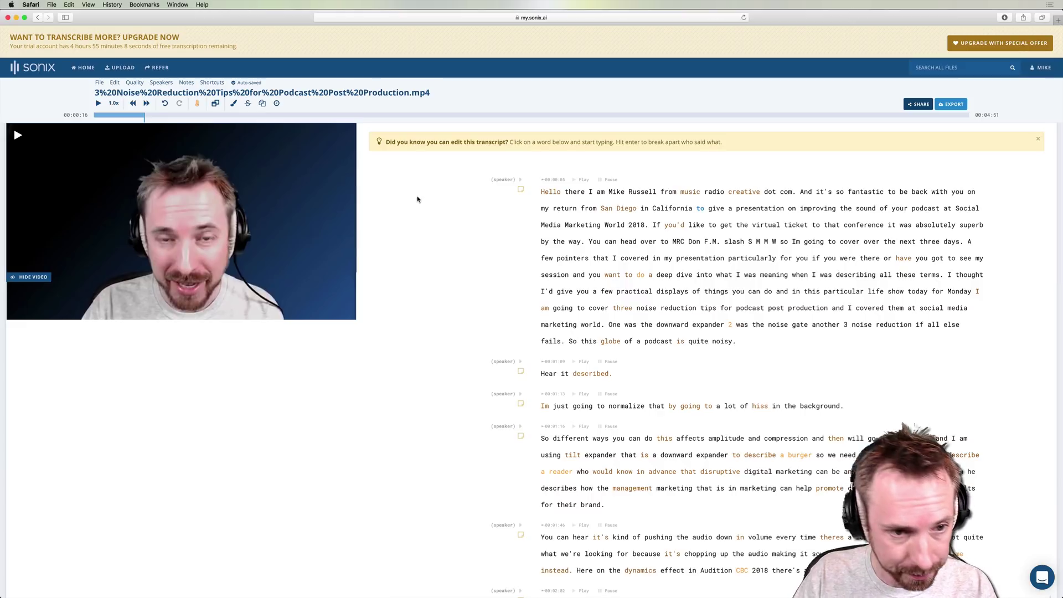
Step: Play the video briefly and pause it at 00:00:23
{"action": "left_click", "coordinate": [19, 136]}
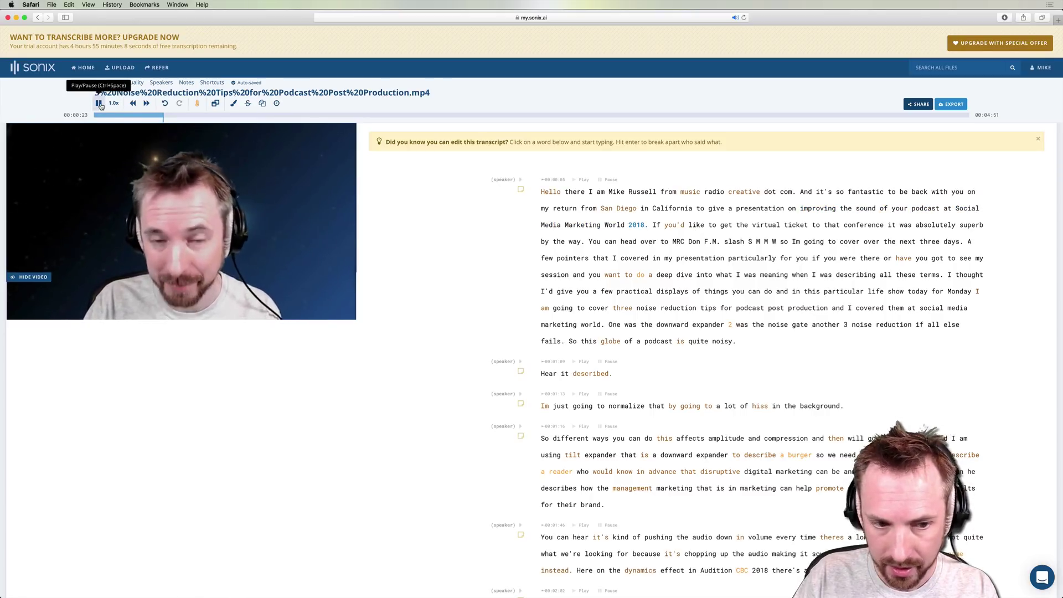
{"action": "left_click", "coordinate": [99, 105]}
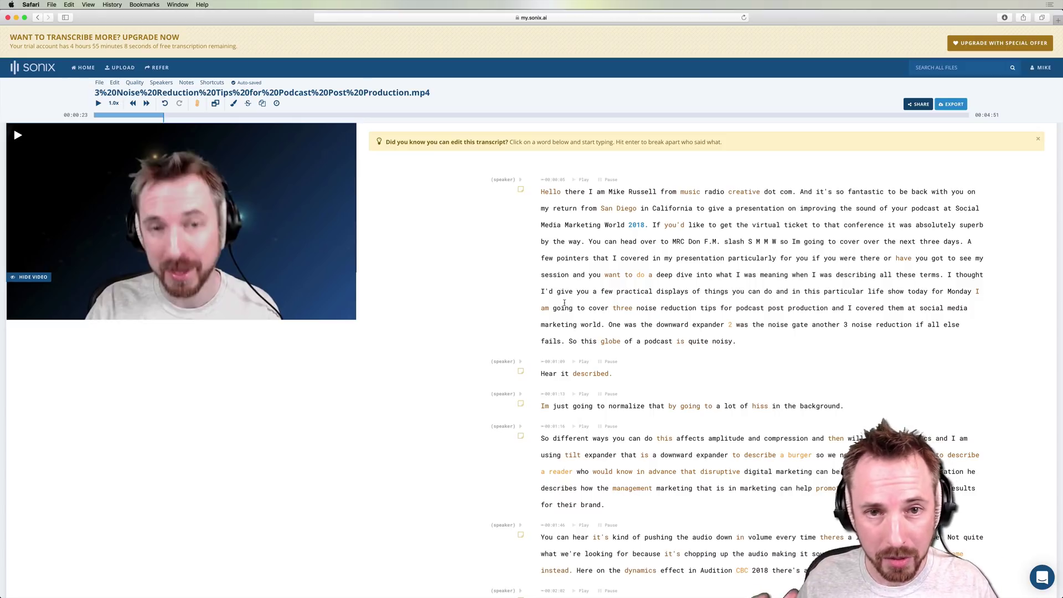